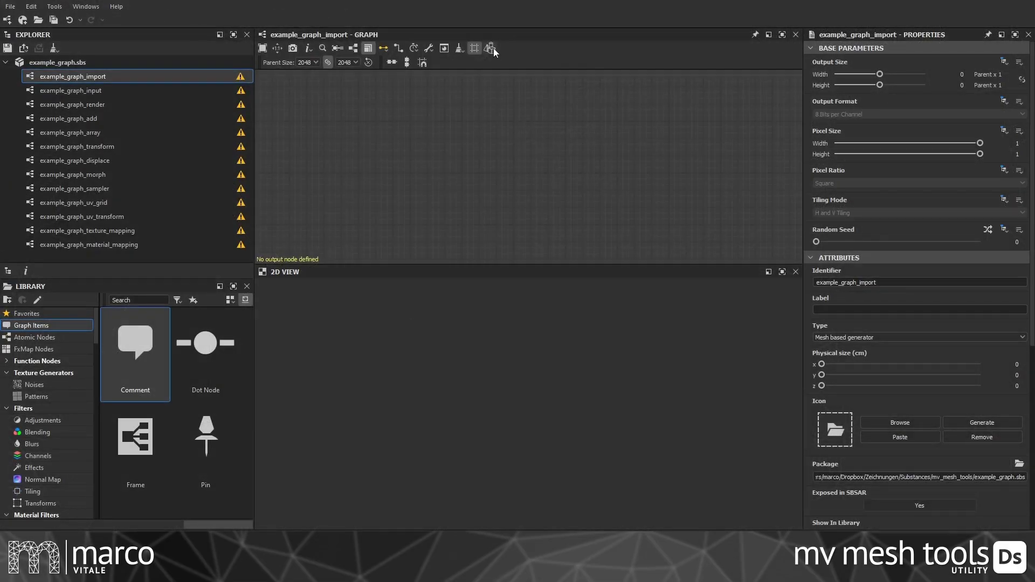
Select photoscanned_rocks.obj from the photoscanned_rocks folder in the MV Mesh Tools mesh import
click(492, 47)
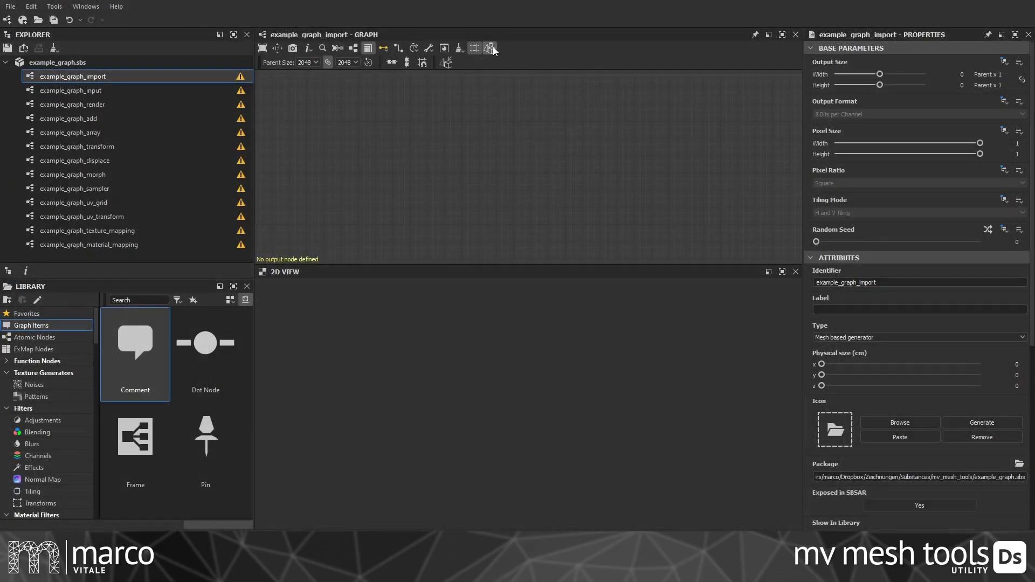
click(451, 63)
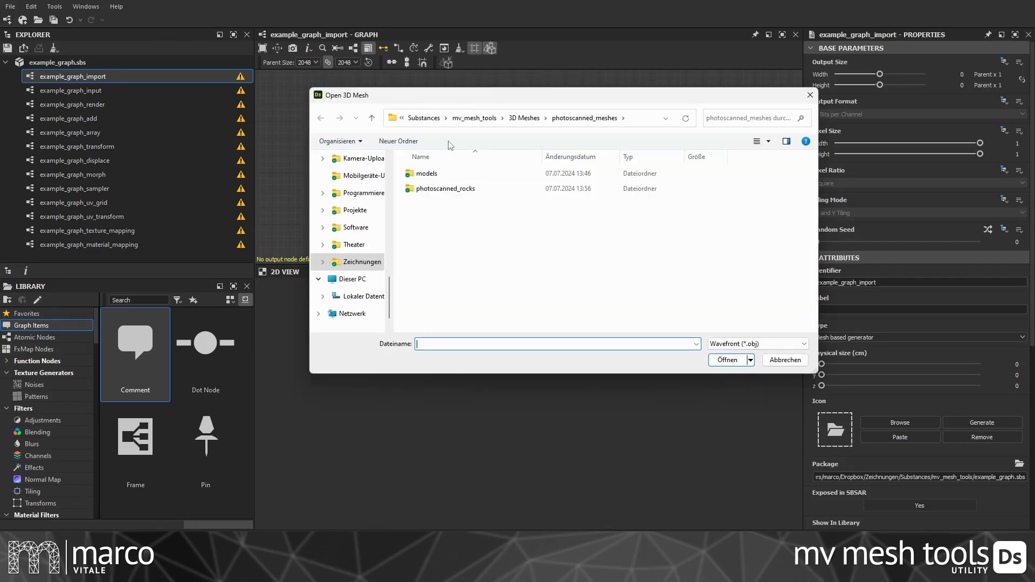
double_click(441, 189)
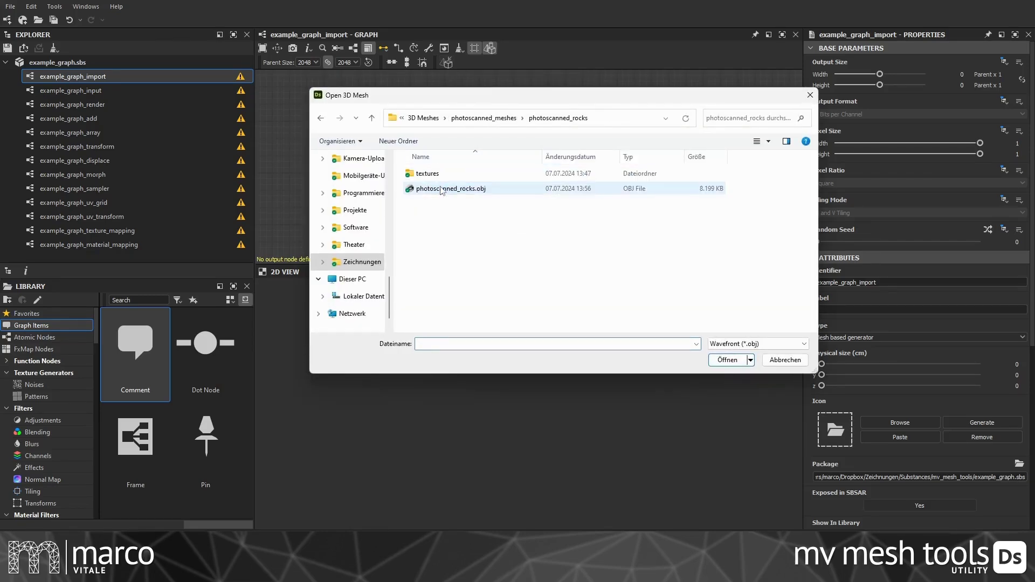
click(449, 192)
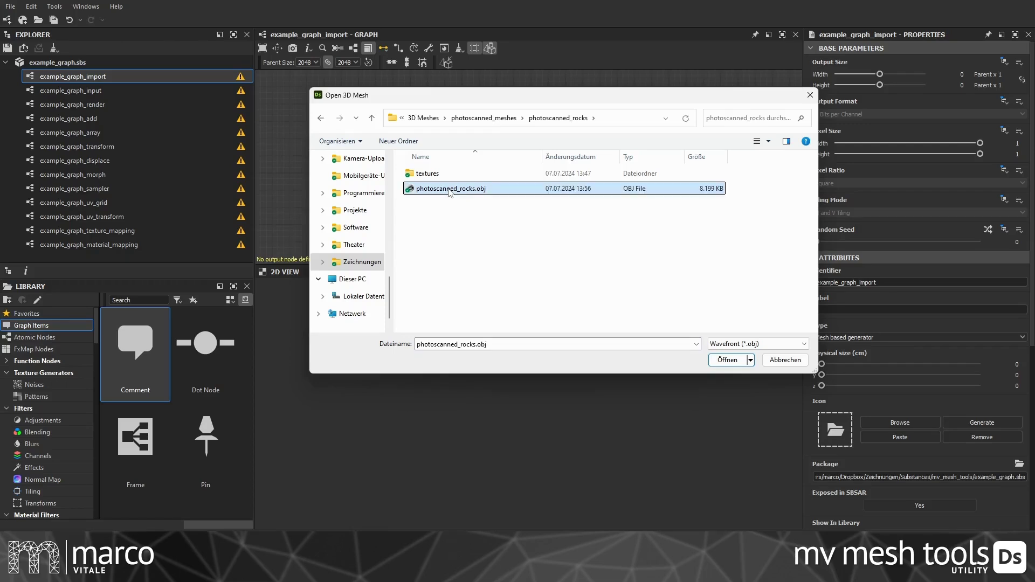
Open the OBJ and import its rock objects, including moss_rock_03, into the graph
click(726, 360)
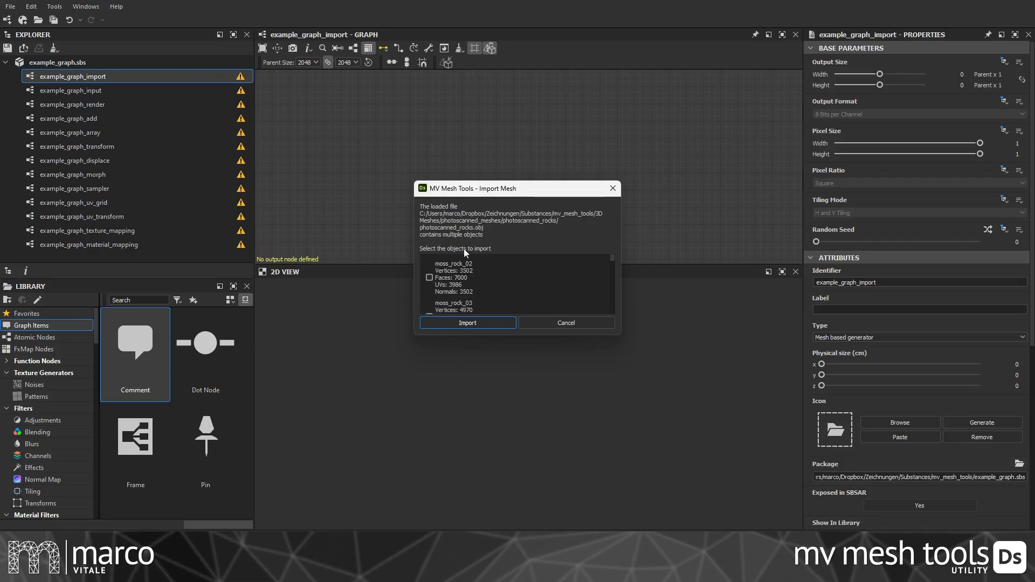
scroll(431, 281, down, 1)
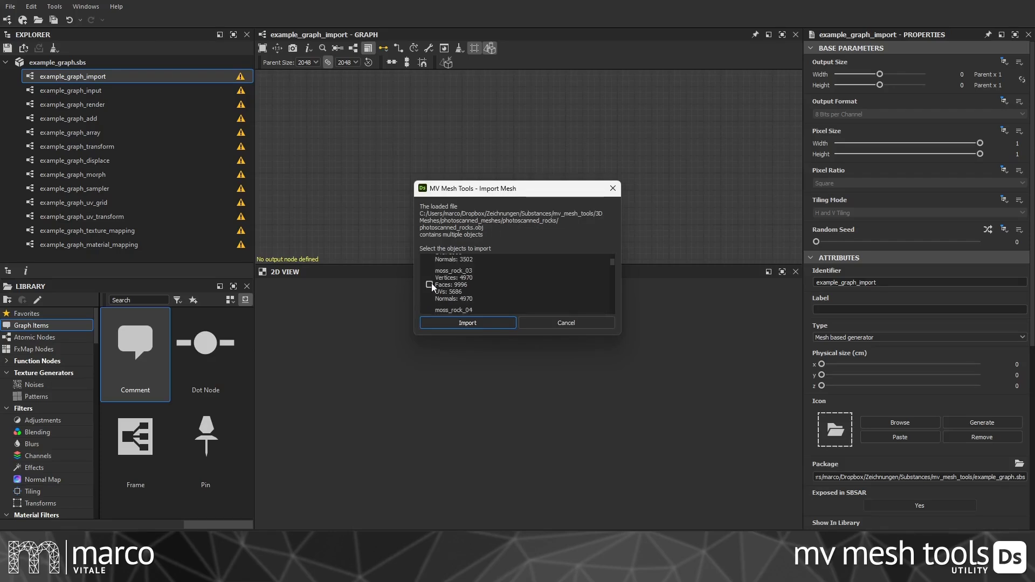
click(429, 283)
scroll(433, 288, down, 5)
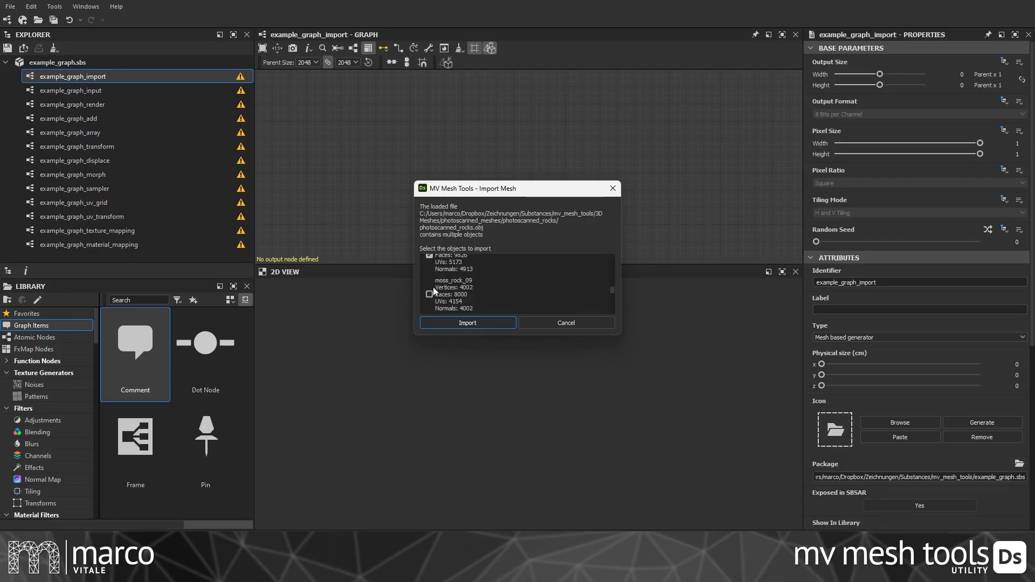
scroll(441, 294, down, 3)
scroll(441, 294, up, 10)
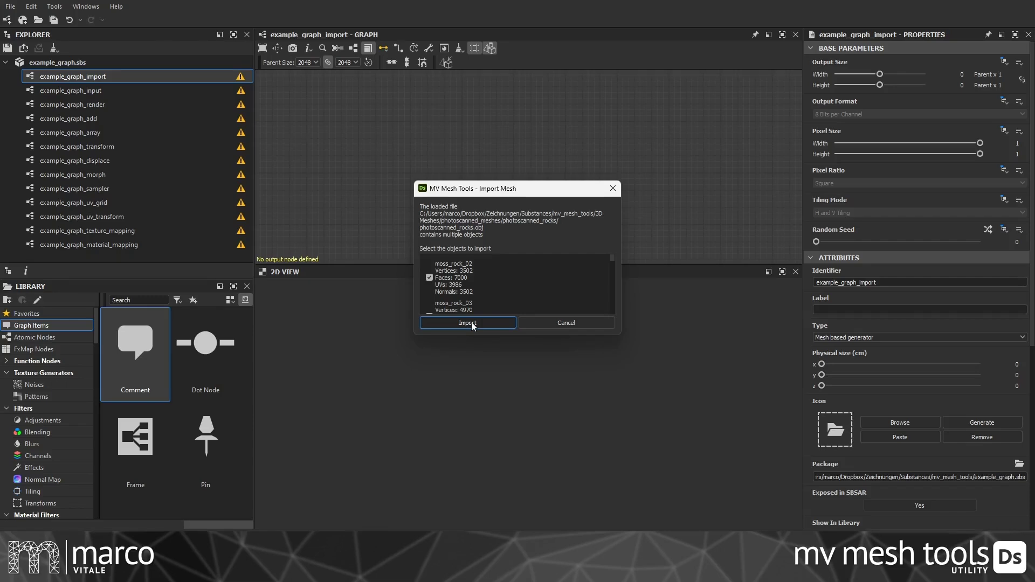
click(471, 322)
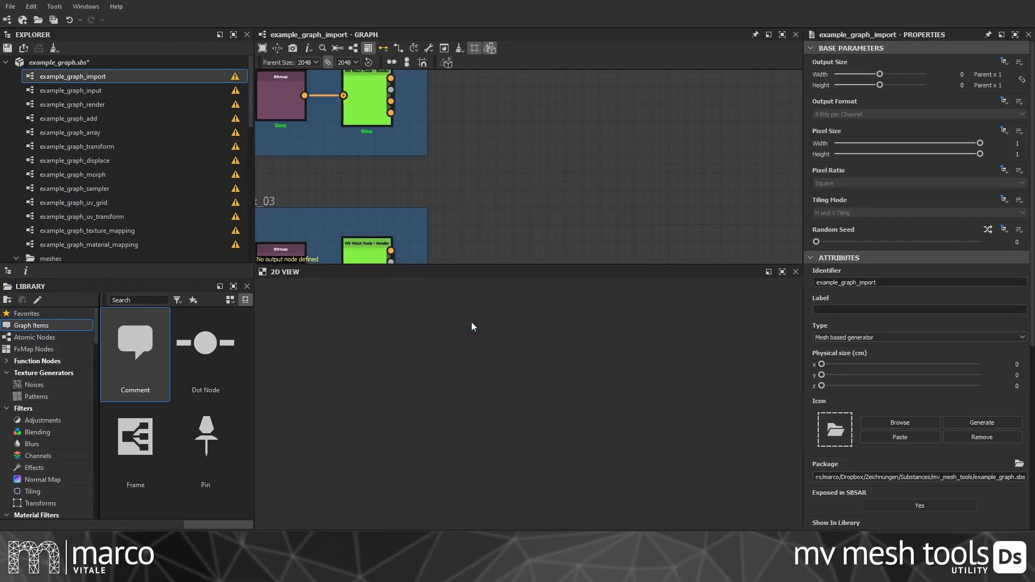
scroll(406, 162, down, 3)
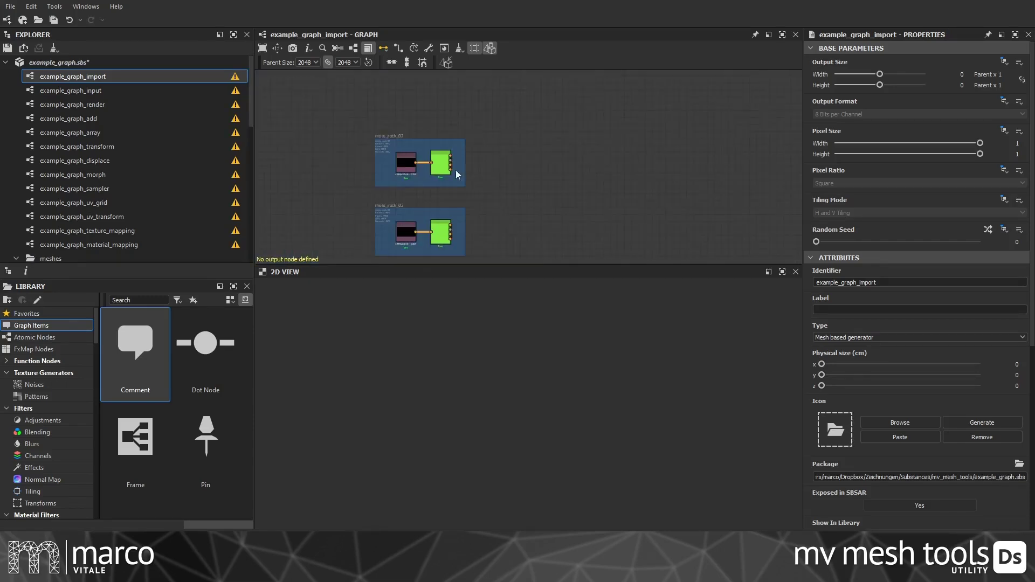
scroll(429, 145, down, 2)
scroll(429, 144, down, 2)
scroll(432, 152, up, 2)
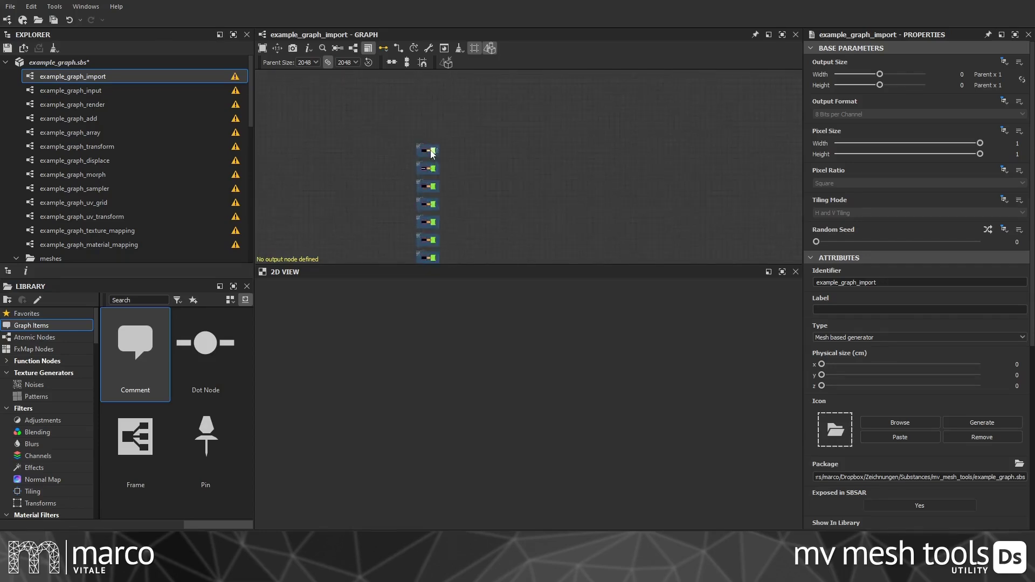
scroll(434, 156, up, 2)
scroll(434, 156, up, 3)
Preview one rock's Height render in the 2D view, then another rock's render output
double_click(479, 135)
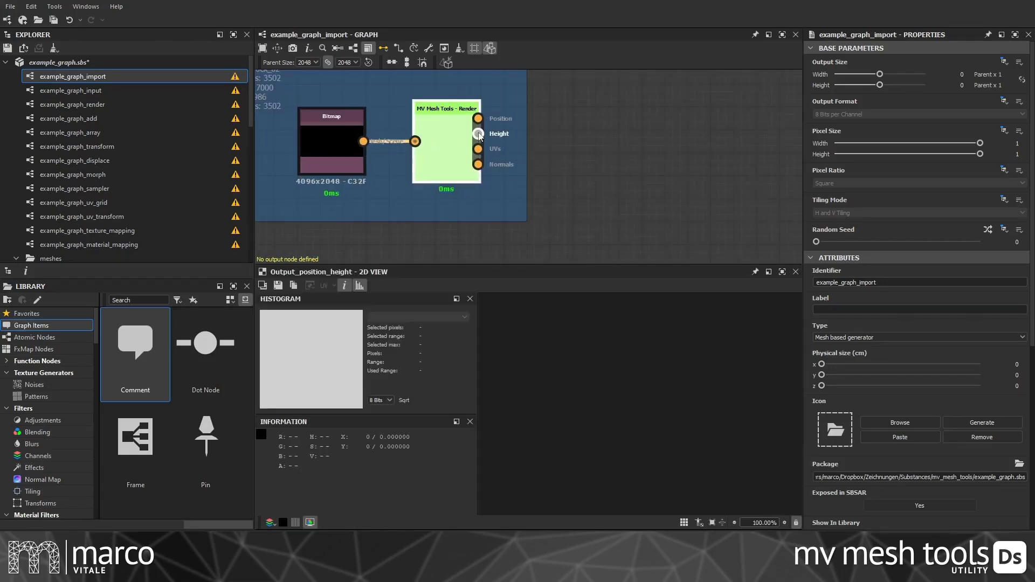
scroll(481, 137, down, 2)
double_click(455, 228)
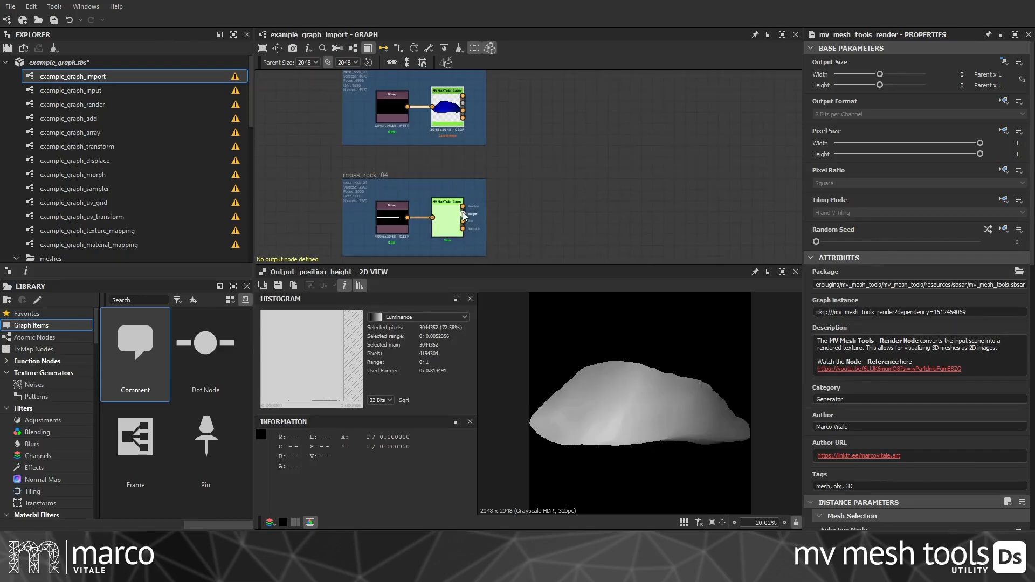